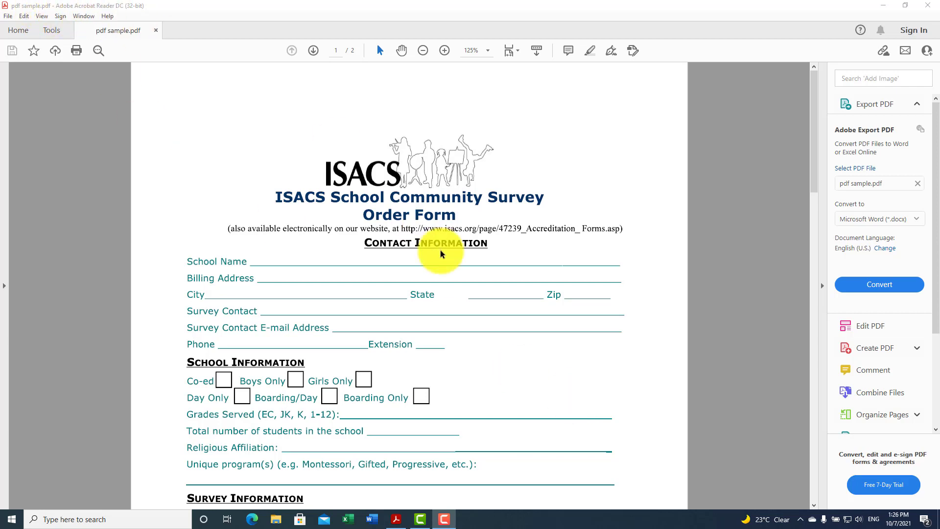
Open the Fill & Sign tools on the ISACS School Community Survey form.
{"action": "left_click", "coordinate": [614, 62]}
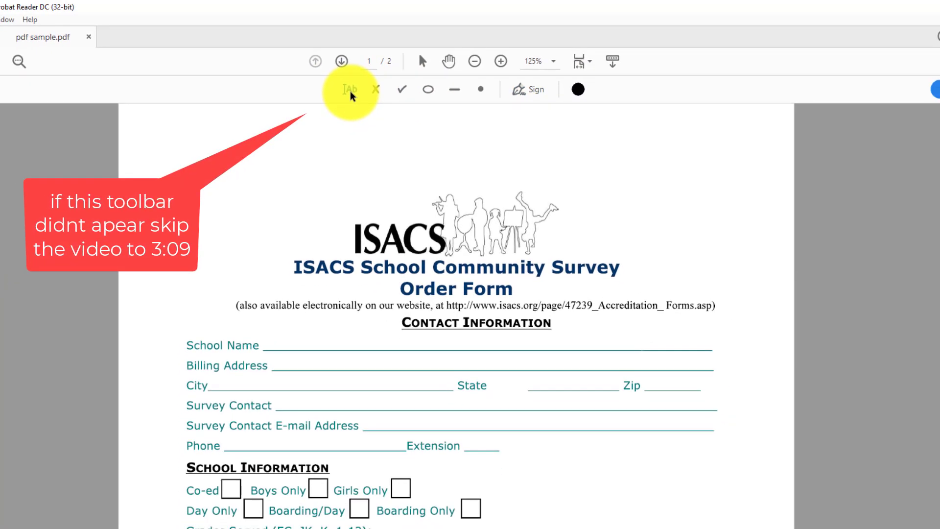
{"action": "left_click", "coordinate": [351, 93]}
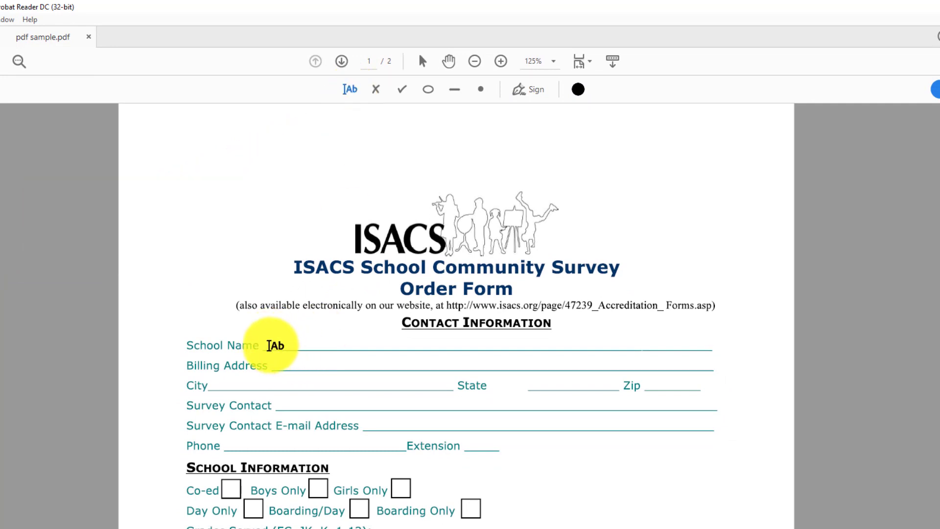
Type 'Any School name' on the School Name line and nudge it onto the line.
{"action": "left_click", "coordinate": [269, 346]}
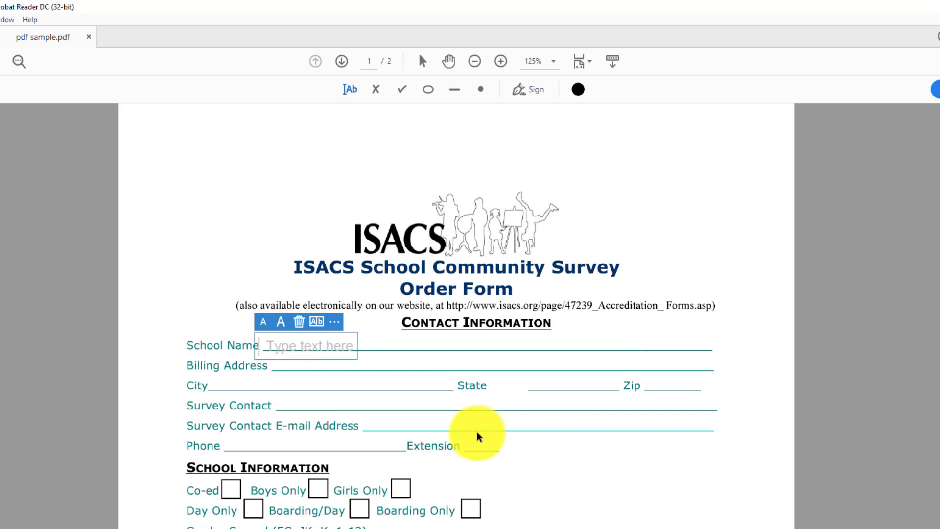
{"action": "type", "text": "Any S"}
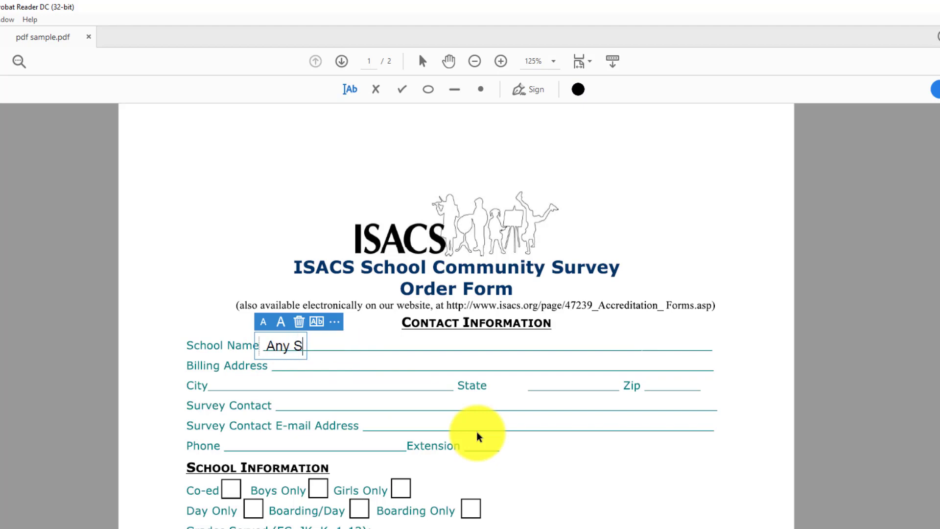
{"action": "type", "text": "chool name"}
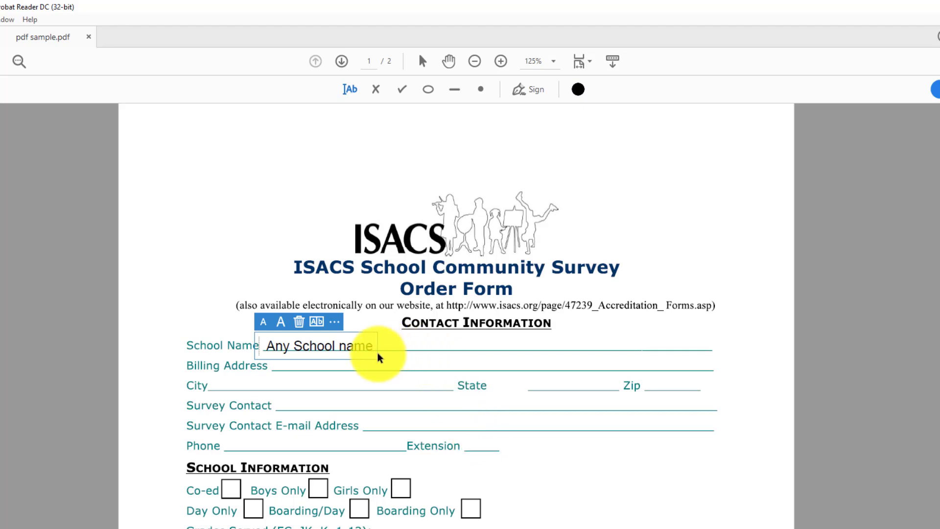
{"action": "mouse_move", "coordinate": [364, 332]}
{"action": "left_mouse_down"}
{"action": "mouse_move", "coordinate": [374, 329]}
{"action": "mouse_move", "coordinate": [366, 331]}
{"action": "left_mouse_up"}
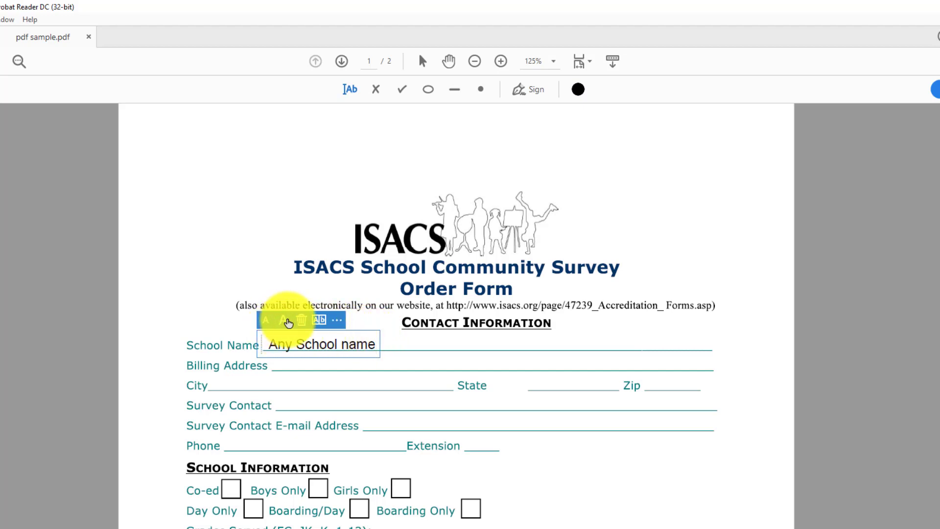
Try the larger and smaller text size buttons, then select the whole school name text.
{"action": "left_click", "coordinate": [283, 321]}
{"action": "left_click", "coordinate": [282, 319]}
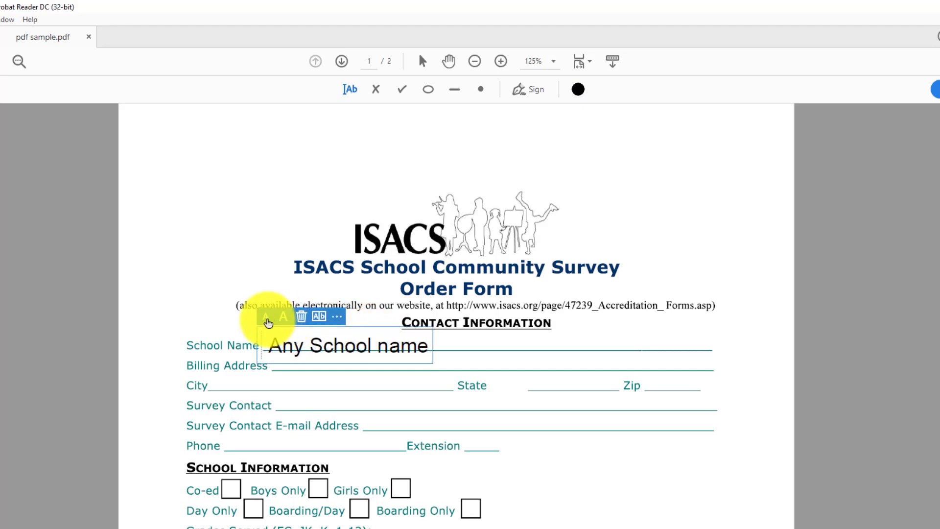
{"action": "left_click", "coordinate": [267, 322]}
{"action": "left_click", "coordinate": [267, 322]}
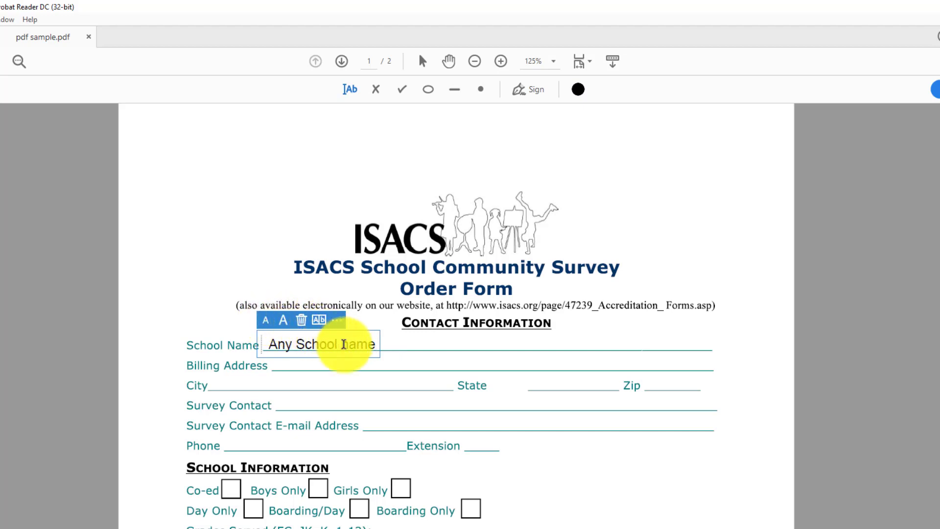
{"action": "double_click", "coordinate": [335, 344]}
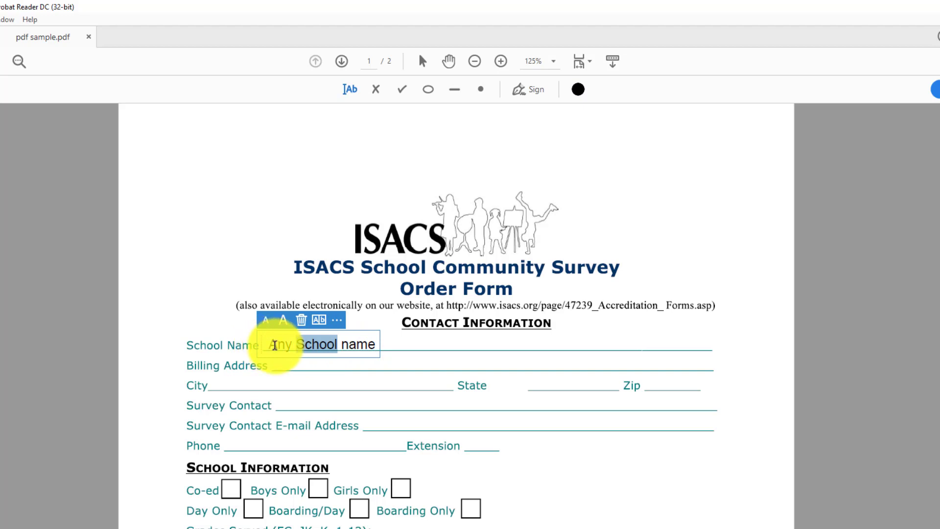
{"action": "left_click_drag", "start_coordinate": [271, 344], "coordinate": [372, 341]}
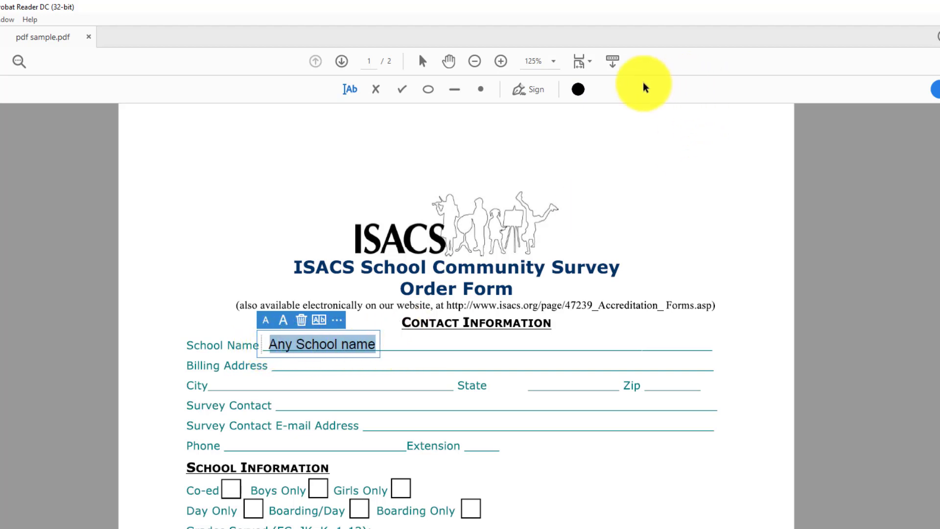
Change the fill-in text colour to blue and delete the 'Any School name' text box.
{"action": "left_click", "coordinate": [578, 95]}
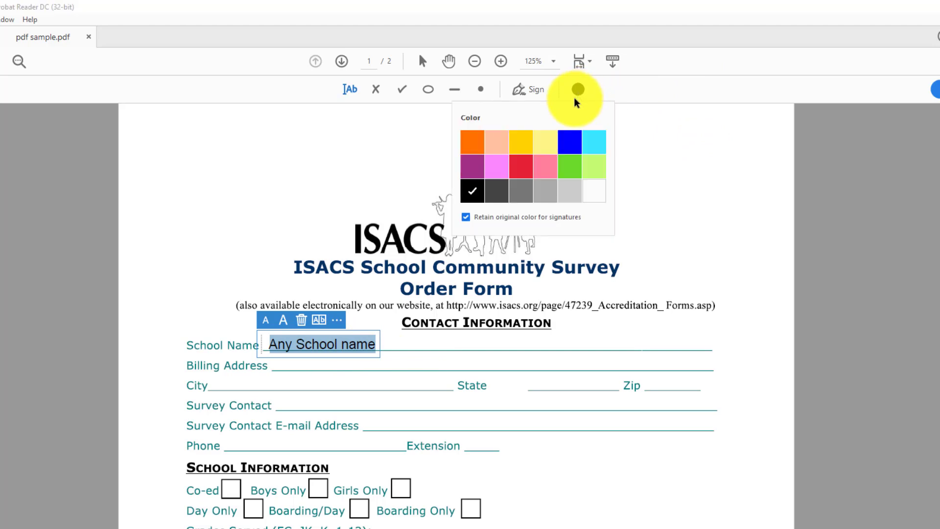
{"action": "left_click", "coordinate": [573, 147]}
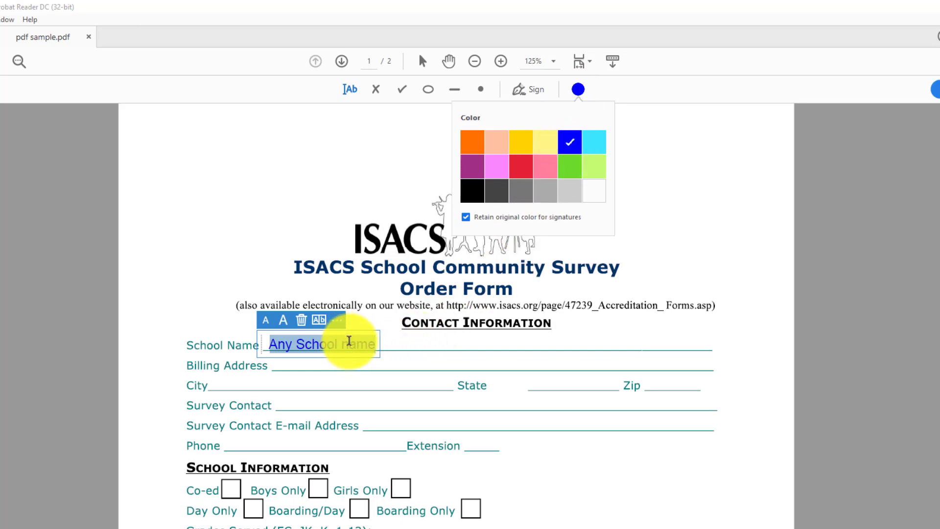
{"action": "left_click", "coordinate": [348, 346]}
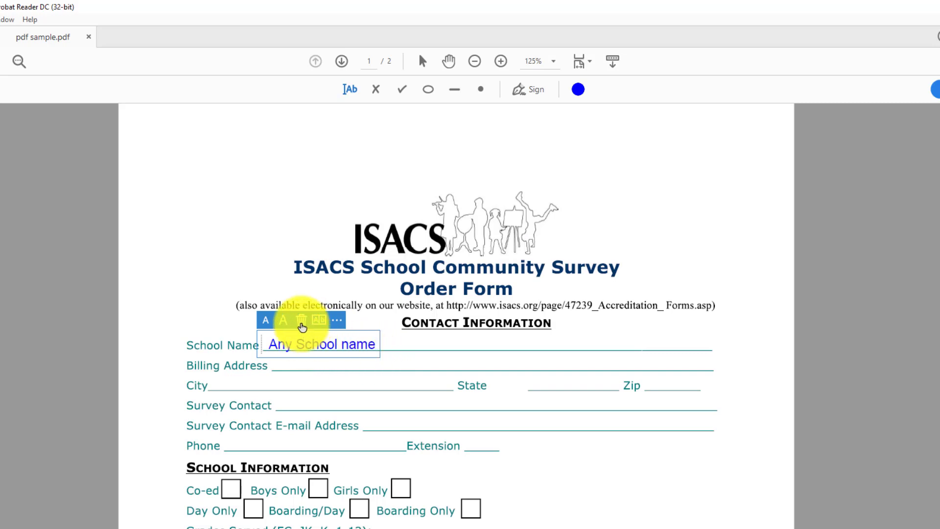
{"action": "left_click", "coordinate": [301, 320]}
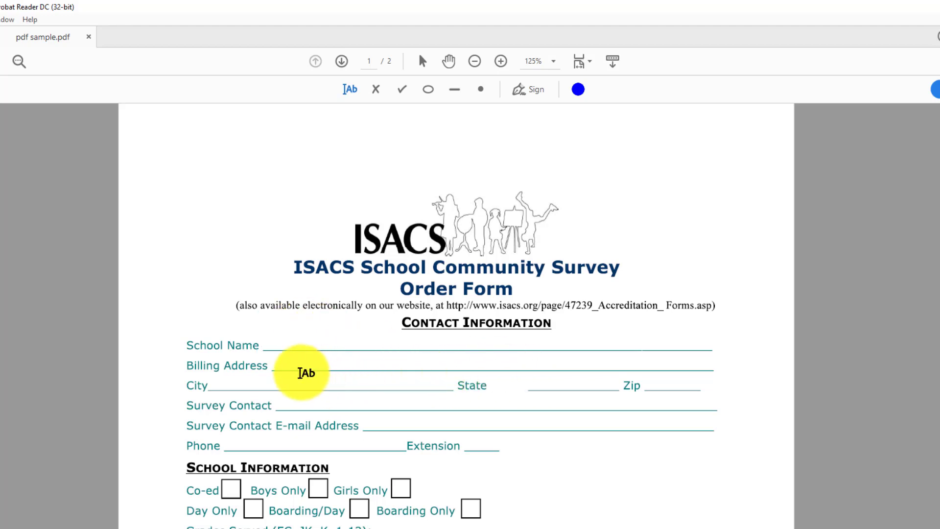
Type 'Any School name' again on the School Name line.
{"action": "left_click", "coordinate": [278, 343]}
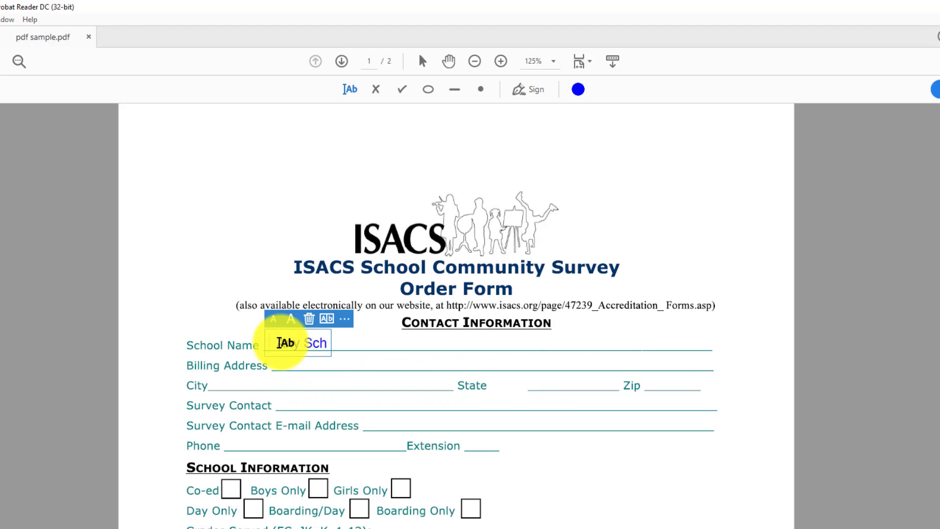
{"action": "type", "text": "Any School nam"}
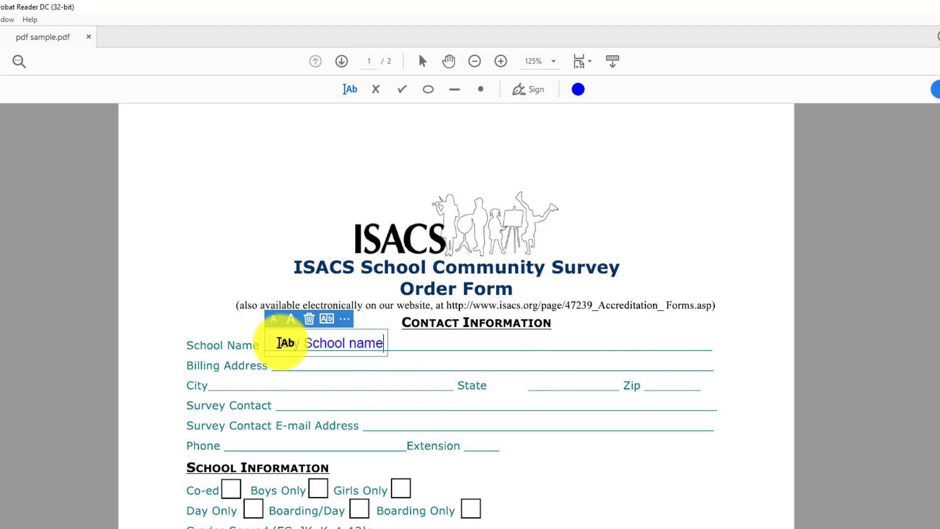
{"action": "type", "text": "e"}
{"action": "left_click", "coordinate": [223, 390]}
Enter 'Sulaymnaiyah' on the City line, then select the school name text for editing.
{"action": "left_click", "coordinate": [219, 387]}
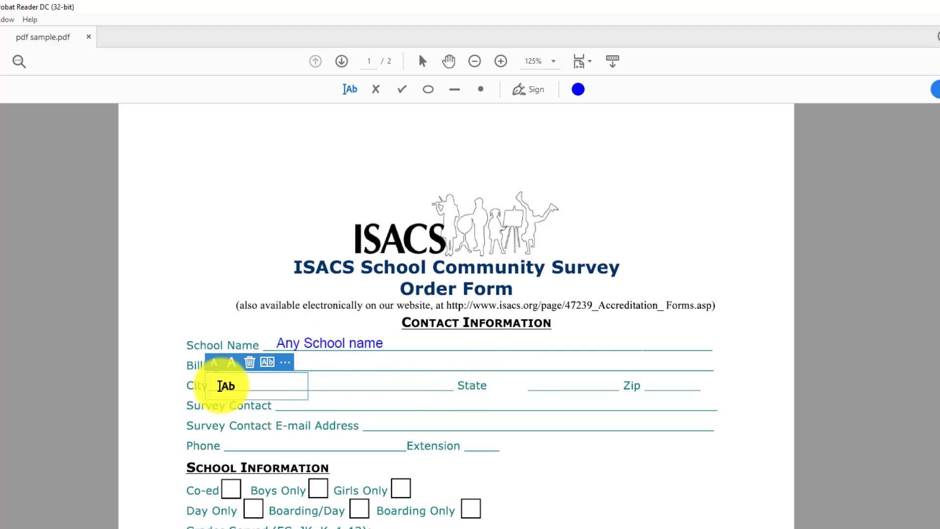
{"action": "type", "text": "Sulaymnaiyah"}
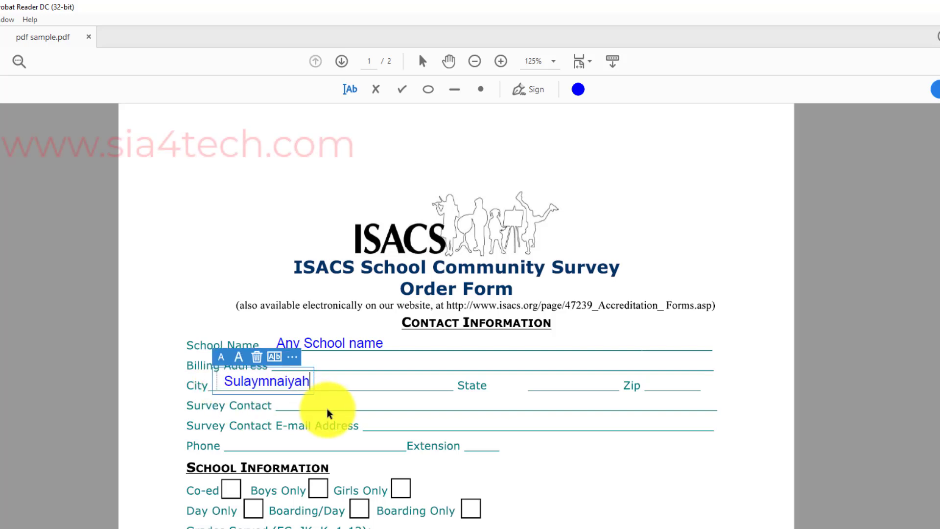
{"action": "left_click", "coordinate": [338, 343]}
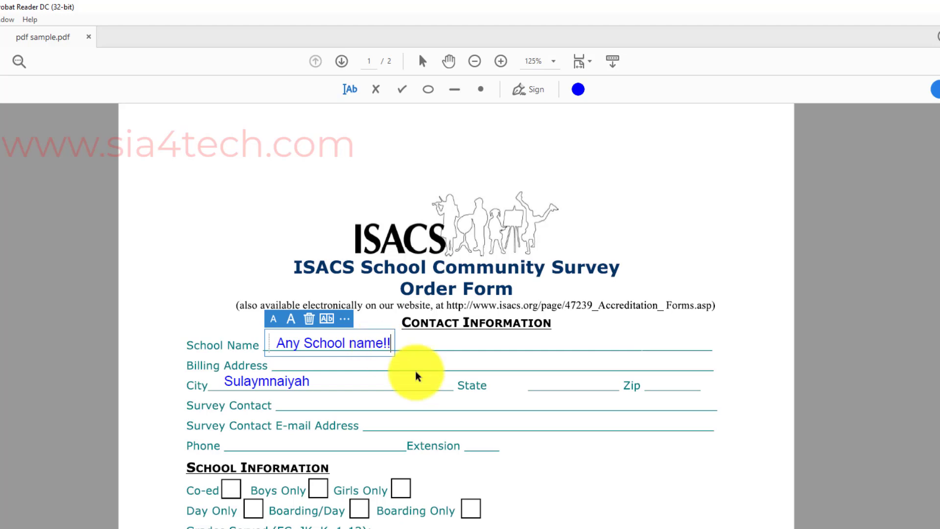
{"action": "scroll", "coordinate": [618, 487], "scroll_direction": "down", "scroll_amount": 1}
{"action": "scroll", "coordinate": [618, 487], "scroll_direction": "down", "scroll_amount": 1}
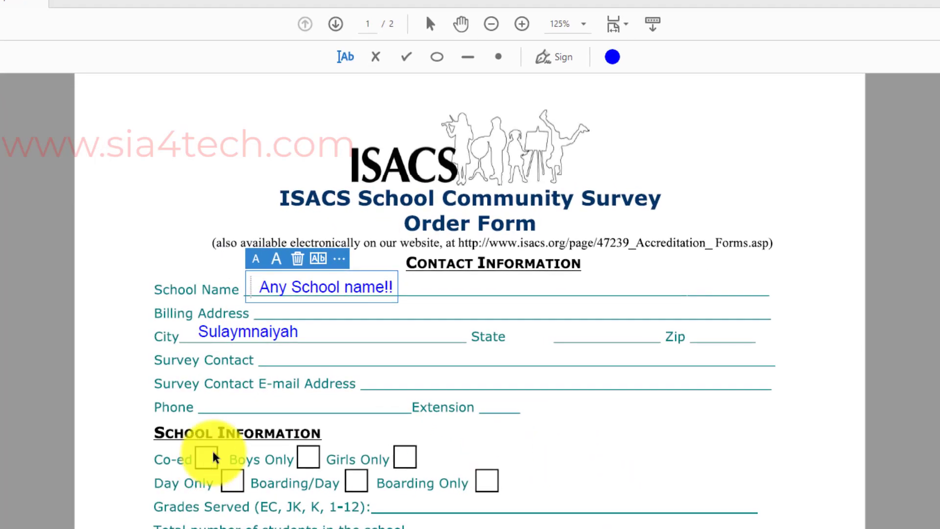
Tick Girls Only and Boarding Only, and cross Boys Only, Co-ed and Boarding/Day.
{"action": "left_click", "coordinate": [405, 58]}
{"action": "left_click", "coordinate": [405, 452]}
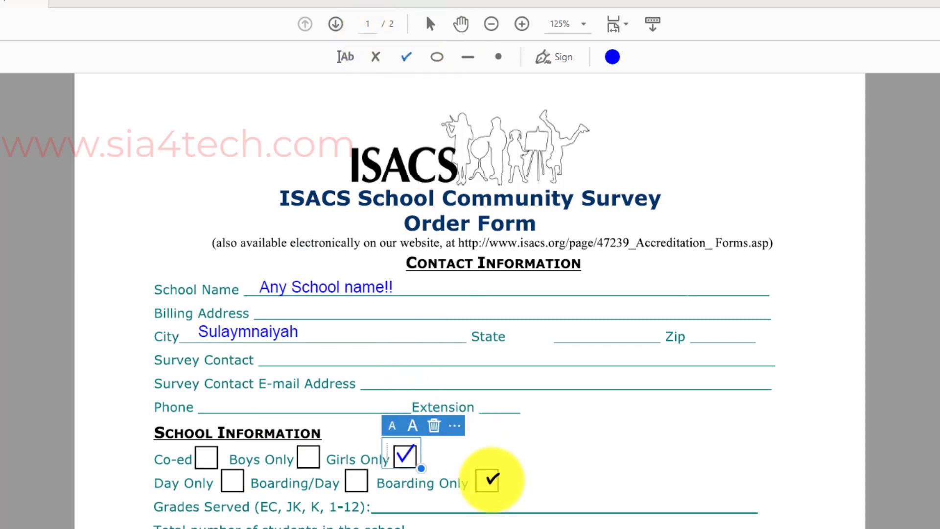
{"action": "left_click", "coordinate": [491, 479]}
{"action": "left_click", "coordinate": [375, 57]}
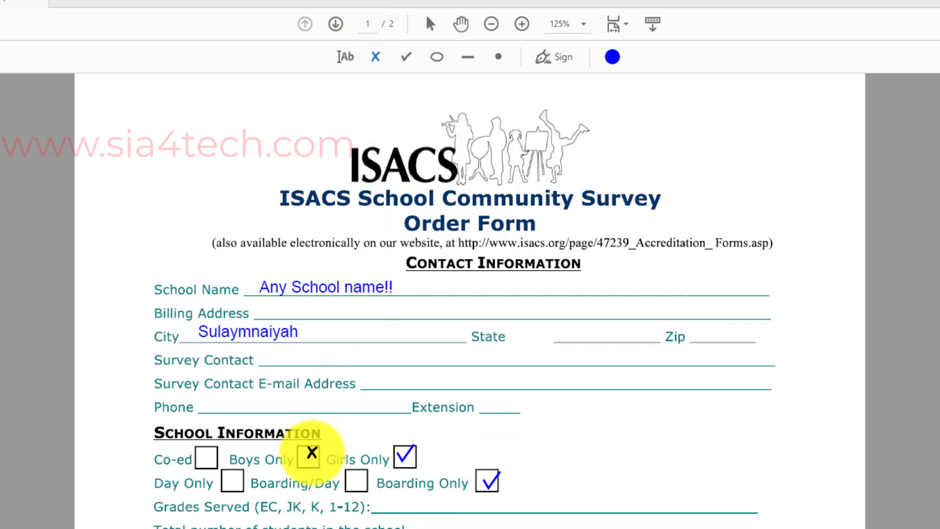
{"action": "left_click", "coordinate": [309, 454]}
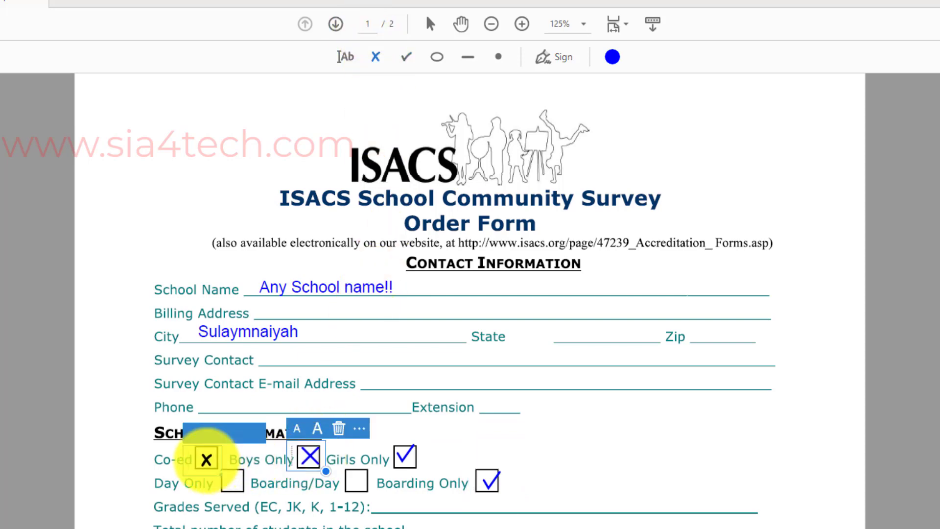
{"action": "left_click", "coordinate": [206, 459]}
{"action": "left_click", "coordinate": [355, 481]}
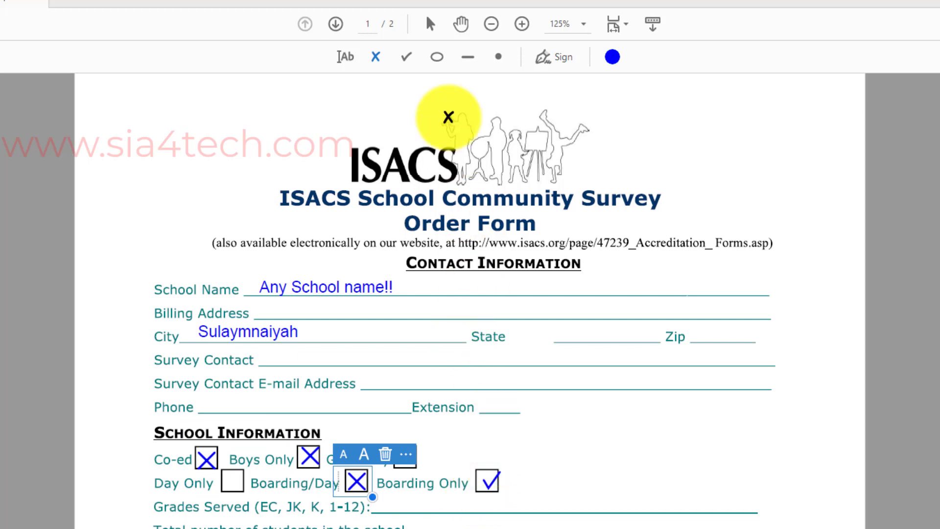
Draw a blue line, lengthen it, and move it under the State label.
{"action": "left_click", "coordinate": [468, 58]}
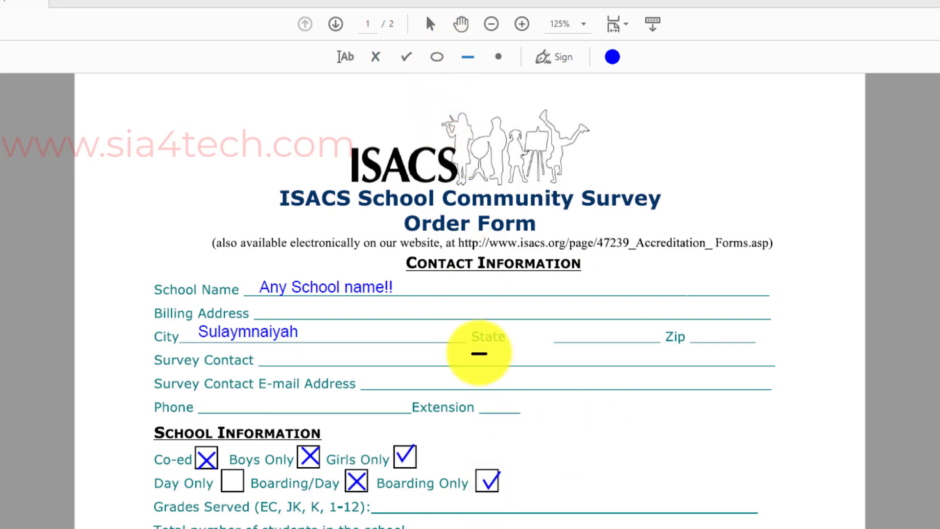
{"action": "left_click", "coordinate": [479, 352]}
{"action": "left_click_drag", "start_coordinate": [495, 352], "coordinate": [588, 352]}
{"action": "left_click_drag", "start_coordinate": [456, 356], "coordinate": [423, 360]}
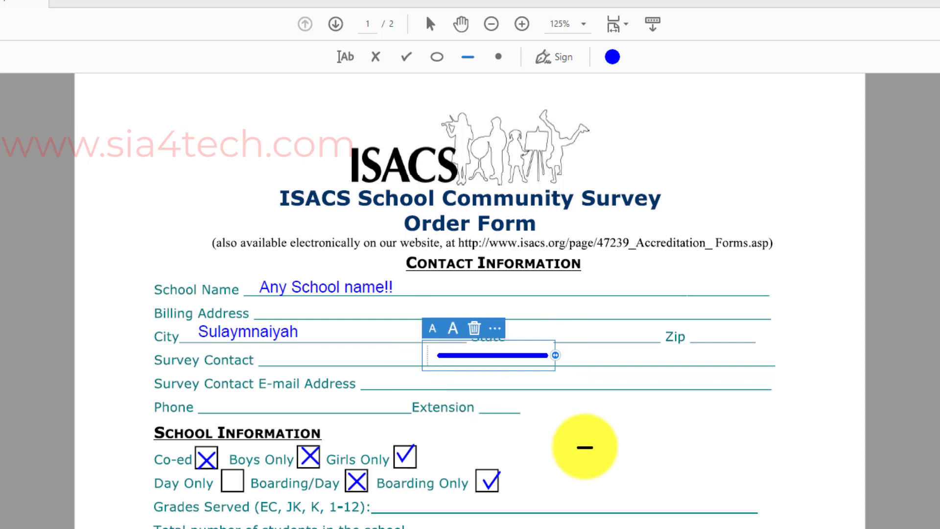
Start a new signature and sketch a freehand one in Draw mode.
{"action": "left_click", "coordinate": [557, 58]}
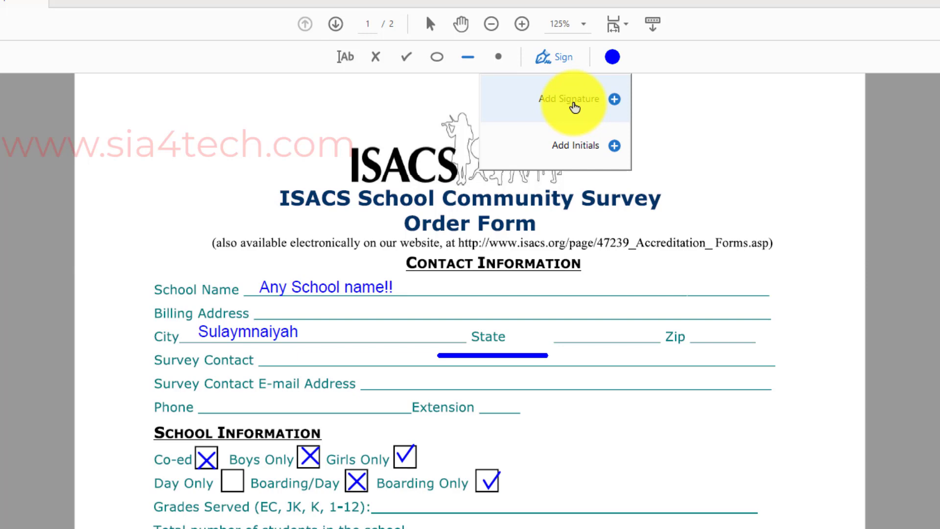
{"action": "left_click", "coordinate": [573, 104]}
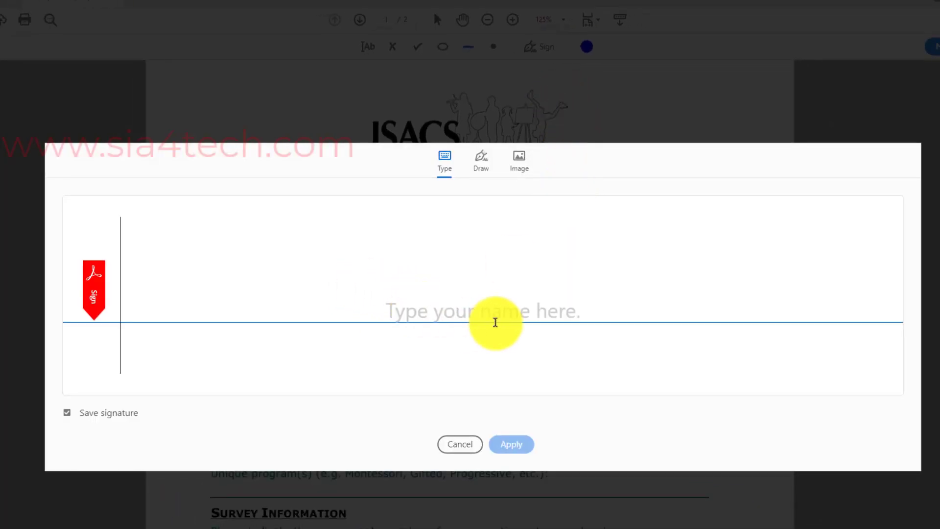
{"action": "left_click", "coordinate": [481, 161]}
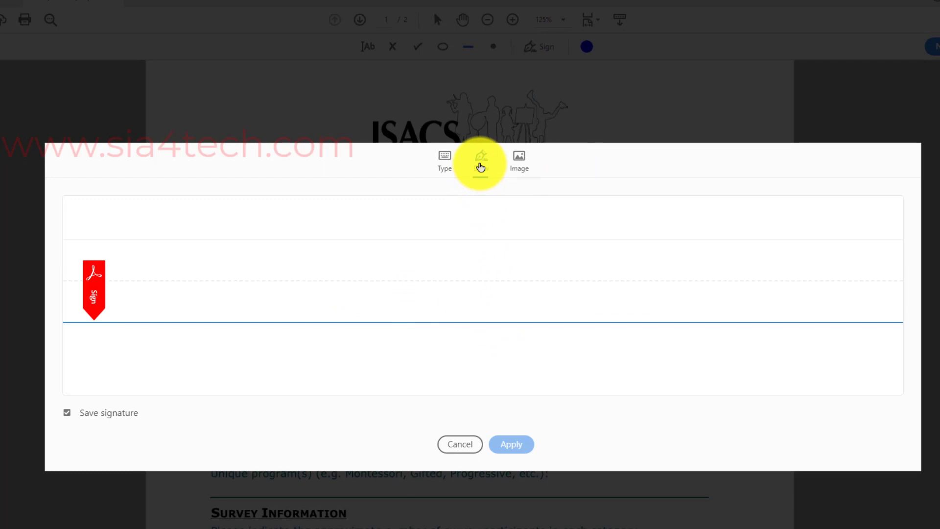
{"action": "mouse_move", "coordinate": [343, 292]}
{"action": "left_mouse_down"}
{"action": "mouse_move", "coordinate": [495, 259]}
{"action": "mouse_move", "coordinate": [361, 332]}
{"action": "mouse_move", "coordinate": [63, 338]}
{"action": "left_mouse_up"}
{"action": "left_click_drag", "start_coordinate": [156, 282], "coordinate": [559, 316]}
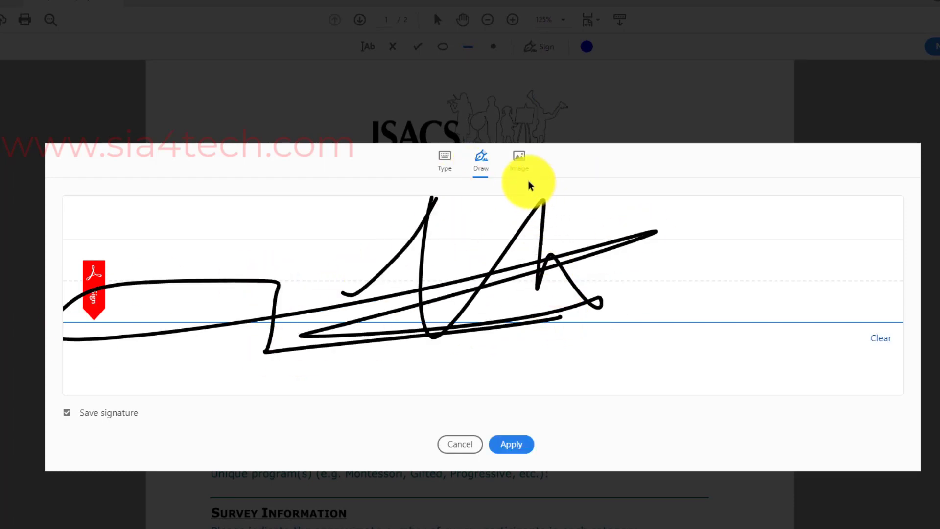
Use the Desktop 'Transparent Signature' image as the signature and apply it.
{"action": "left_click", "coordinate": [522, 163]}
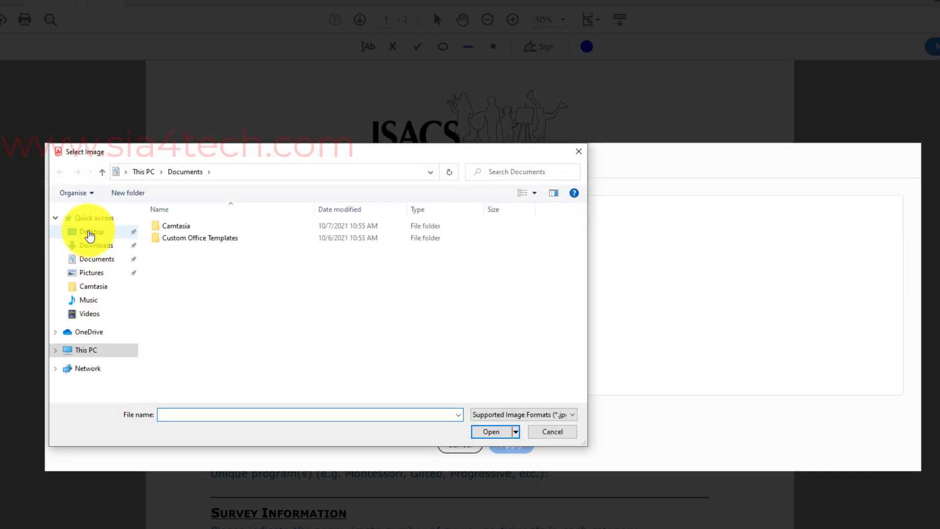
{"action": "left_click", "coordinate": [91, 232]}
{"action": "double_click", "coordinate": [186, 244]}
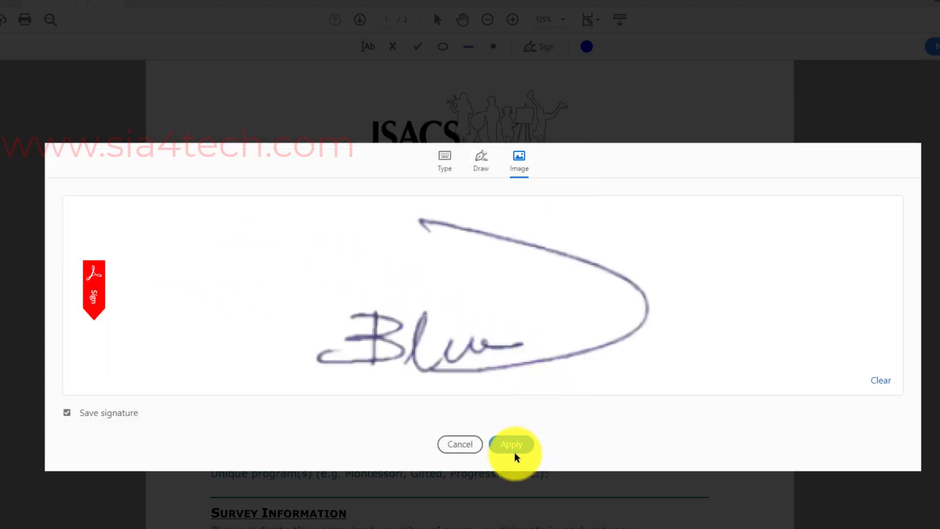
{"action": "left_click", "coordinate": [513, 445]}
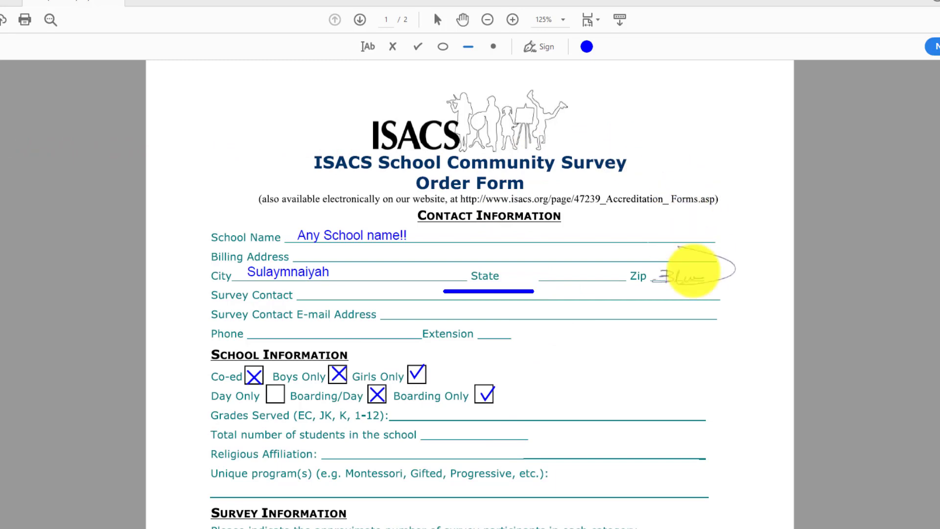
Place the signature beside the Grades Served line and resize it with the A size buttons.
{"action": "scroll", "coordinate": [629, 304], "scroll_direction": "down", "scroll_amount": 3}
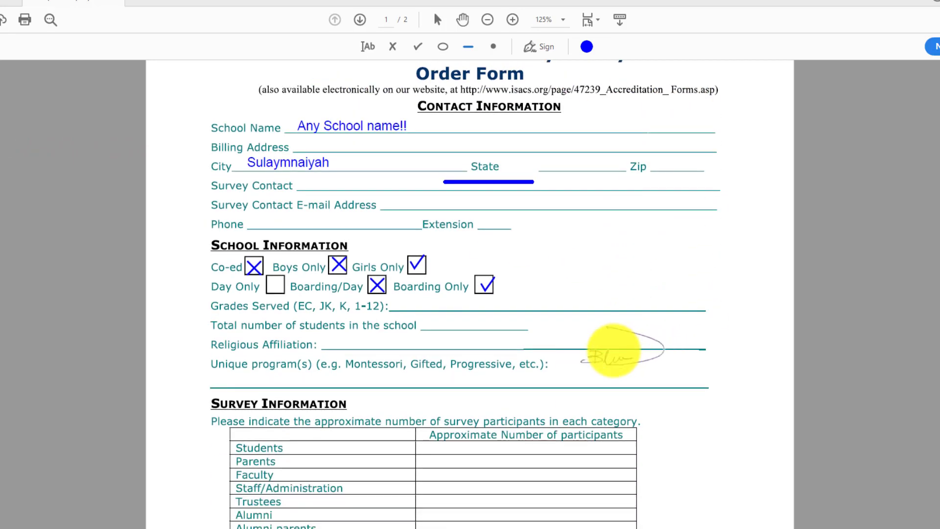
{"action": "scroll", "coordinate": [585, 396], "scroll_direction": "down", "scroll_amount": 2}
{"action": "left_click", "coordinate": [612, 235]}
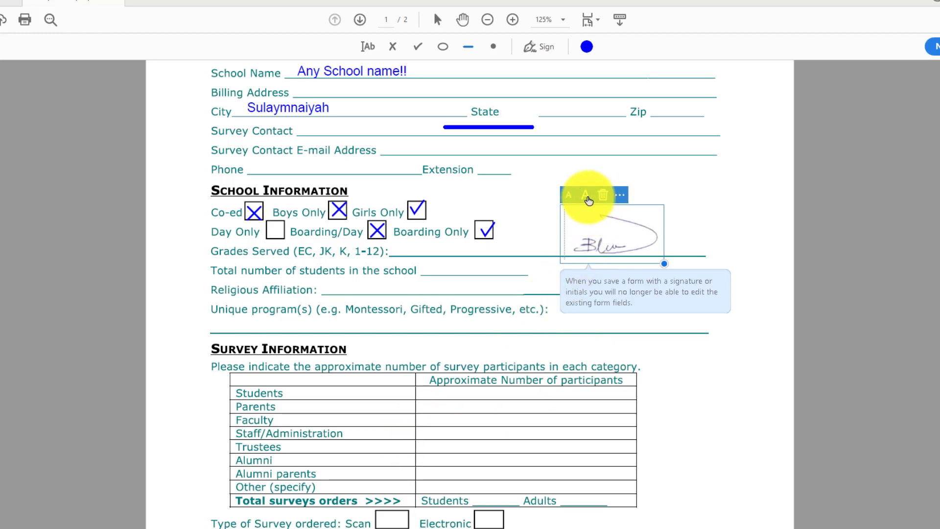
{"action": "left_click", "coordinate": [589, 200]}
{"action": "left_click", "coordinate": [588, 201]}
{"action": "left_click", "coordinate": [569, 198]}
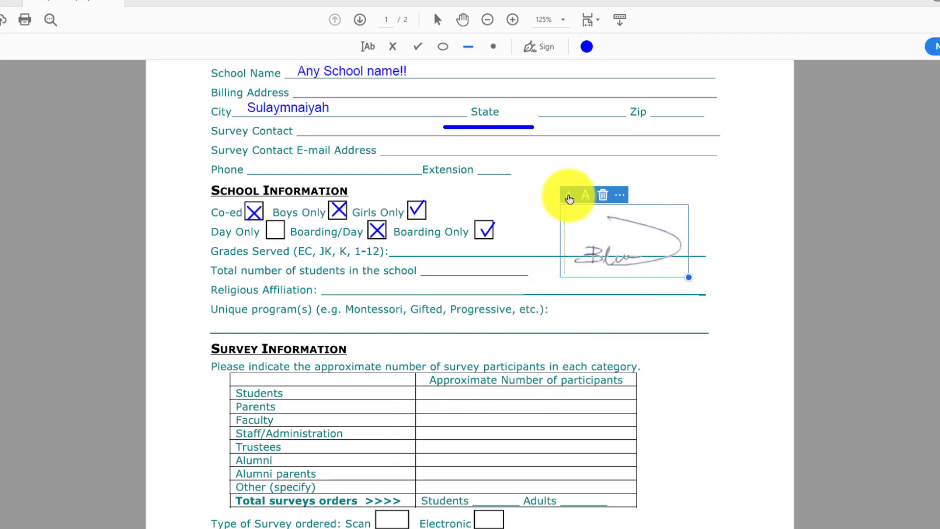
{"action": "left_click", "coordinate": [569, 198]}
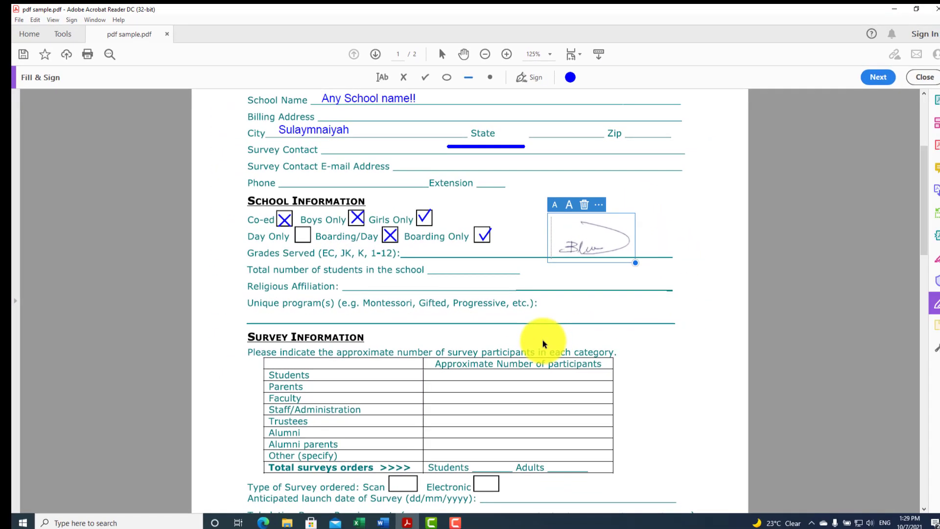
{"action": "scroll", "coordinate": [544, 343], "scroll_direction": "up", "scroll_amount": 2}
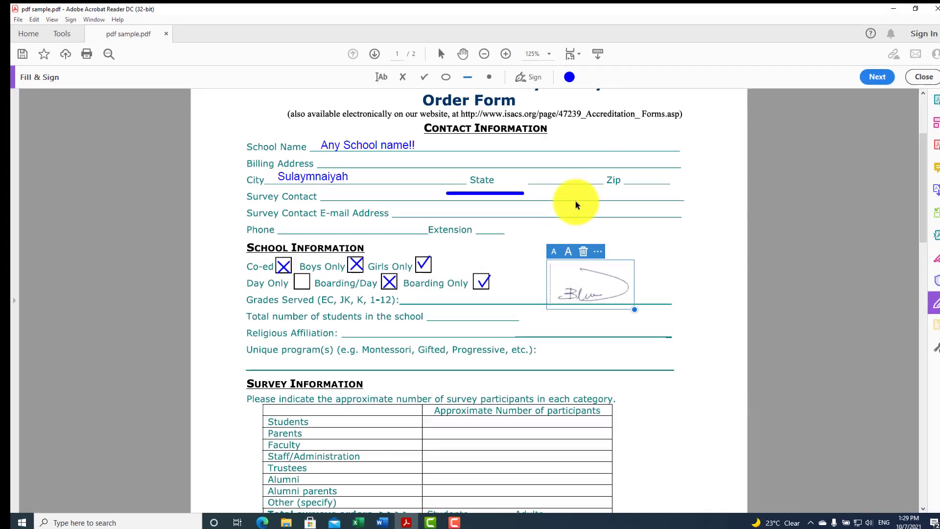
Close the signed sample, reopen 'pdf sample-Locked' and start Fill & Sign on it.
{"action": "left_click", "coordinate": [933, 6]}
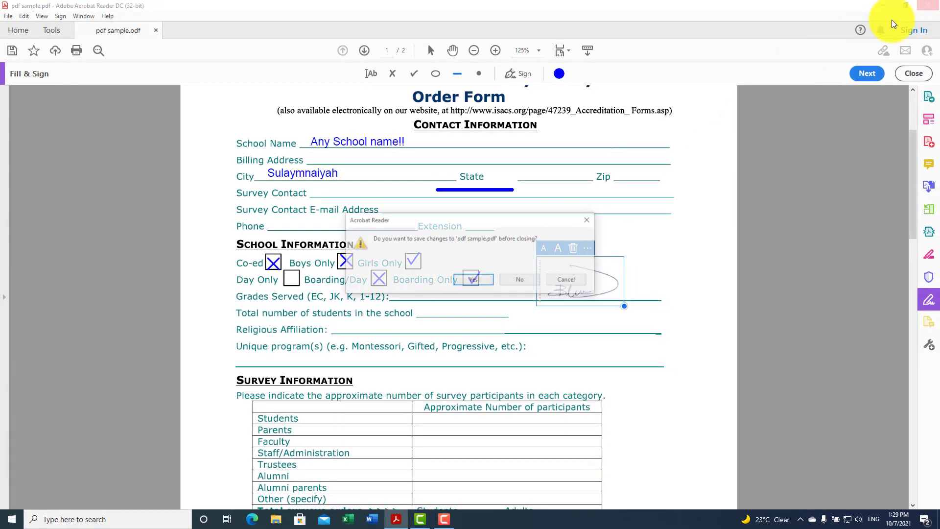
{"action": "left_click", "coordinate": [522, 282]}
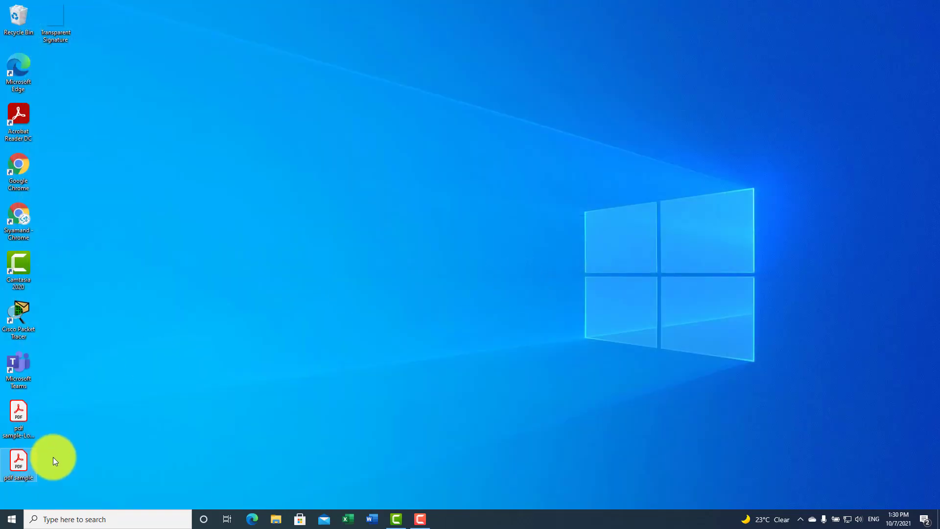
{"action": "double_click", "coordinate": [22, 414]}
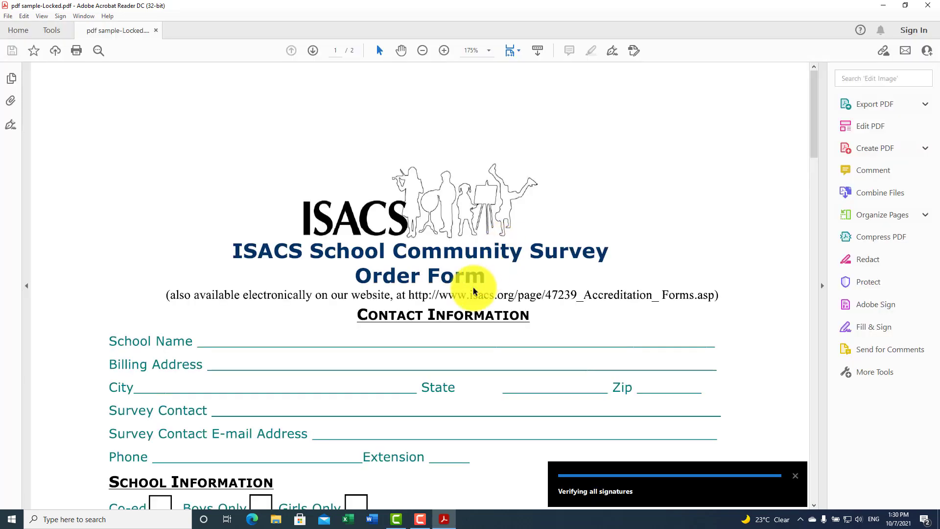
{"action": "scroll", "coordinate": [496, 270], "scroll_direction": "down", "scroll_amount": 2}
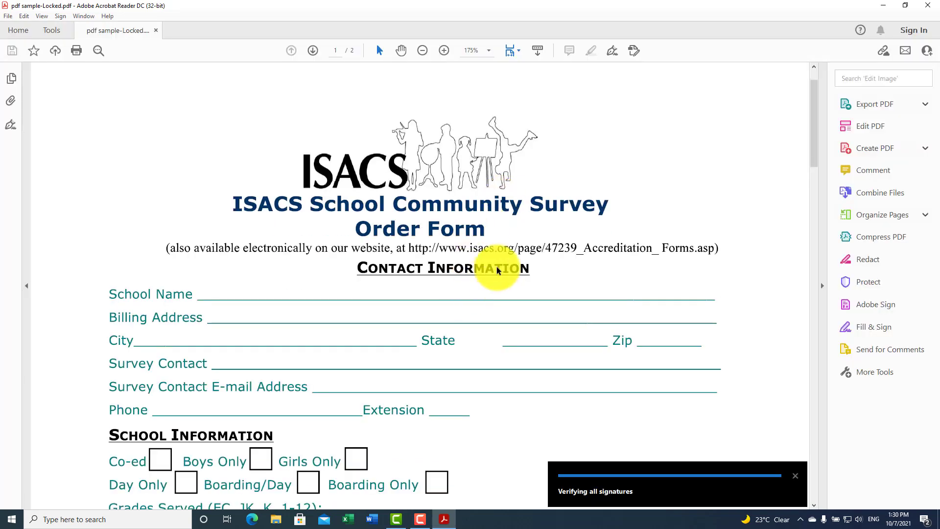
{"action": "left_click", "coordinate": [610, 54]}
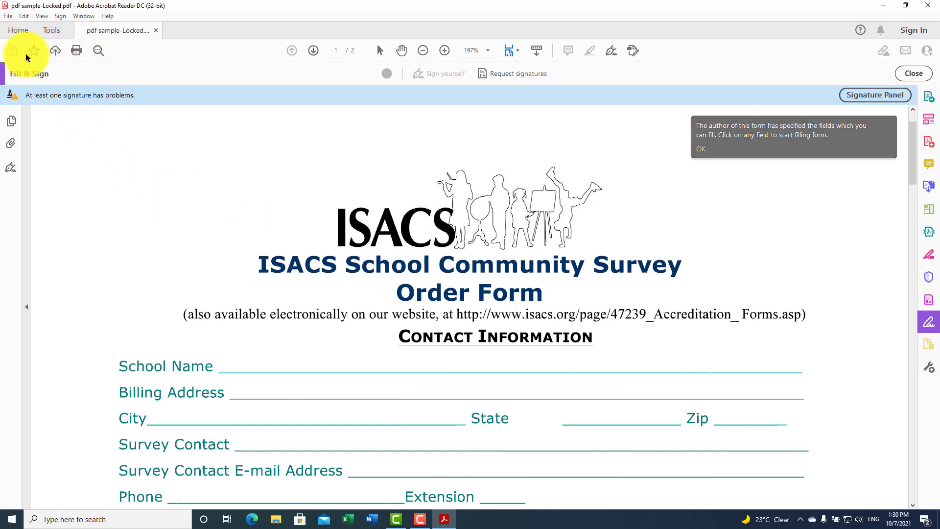
Print the locked form via Microsoft Print to PDF, saving 'unlocked pdf file' on the Desktop.
{"action": "left_click", "coordinate": [9, 17]}
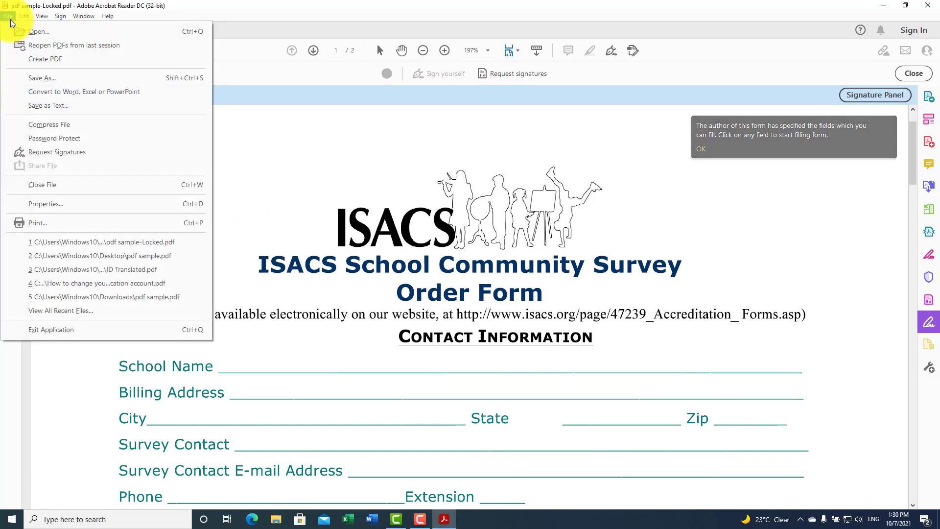
{"action": "left_click", "coordinate": [80, 222]}
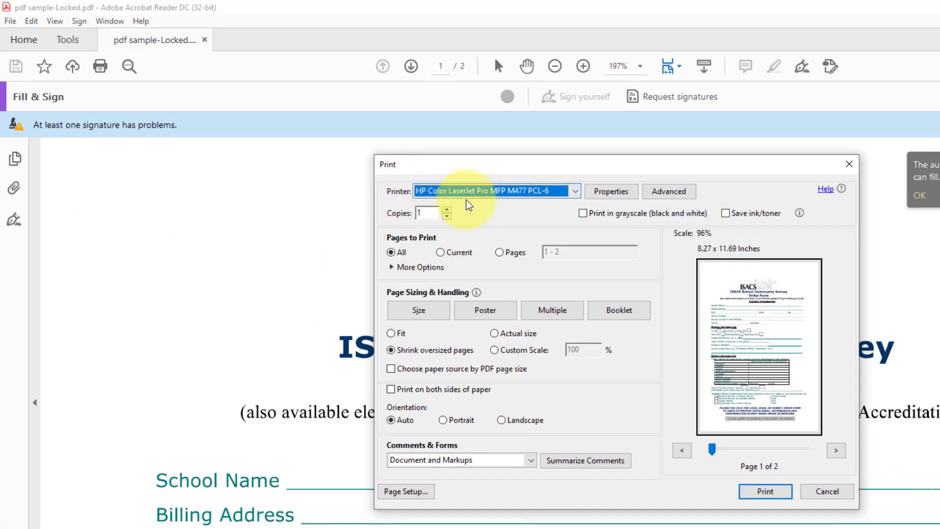
{"action": "left_click", "coordinate": [494, 196]}
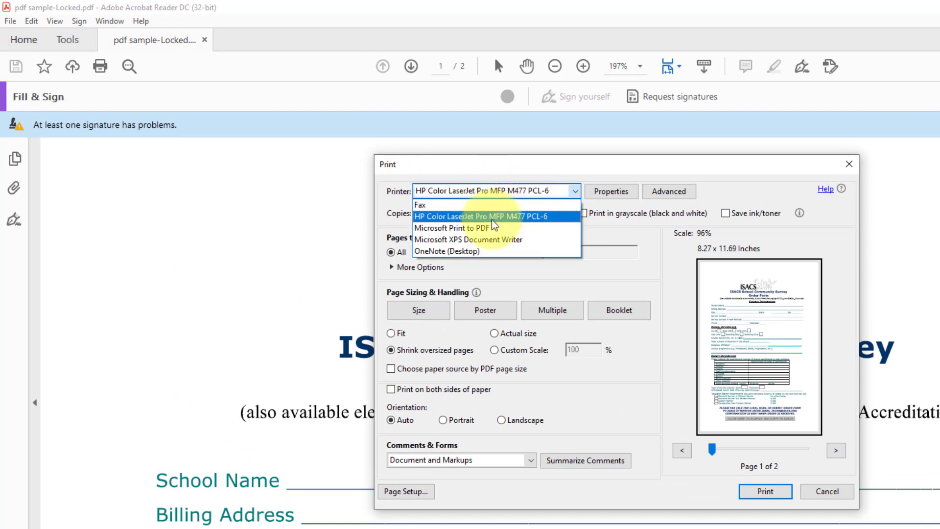
{"action": "left_click", "coordinate": [480, 230]}
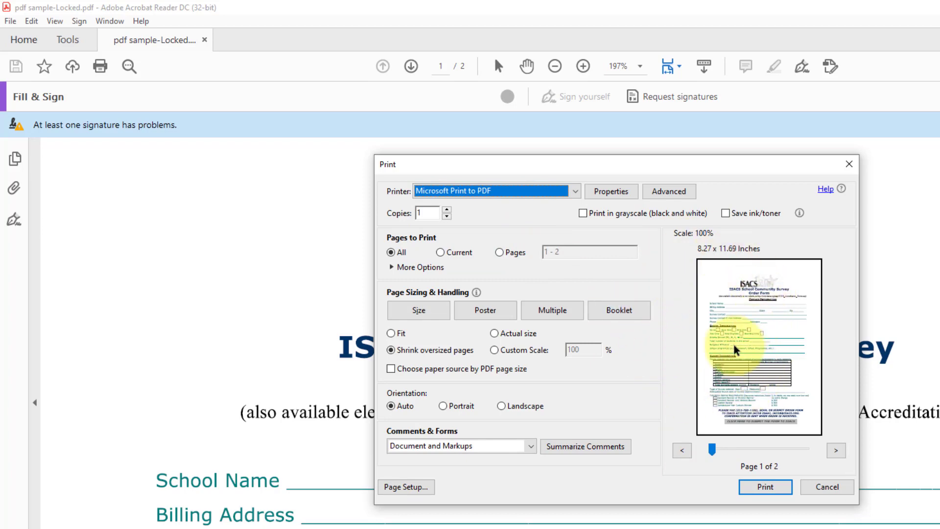
{"action": "left_click", "coordinate": [774, 490]}
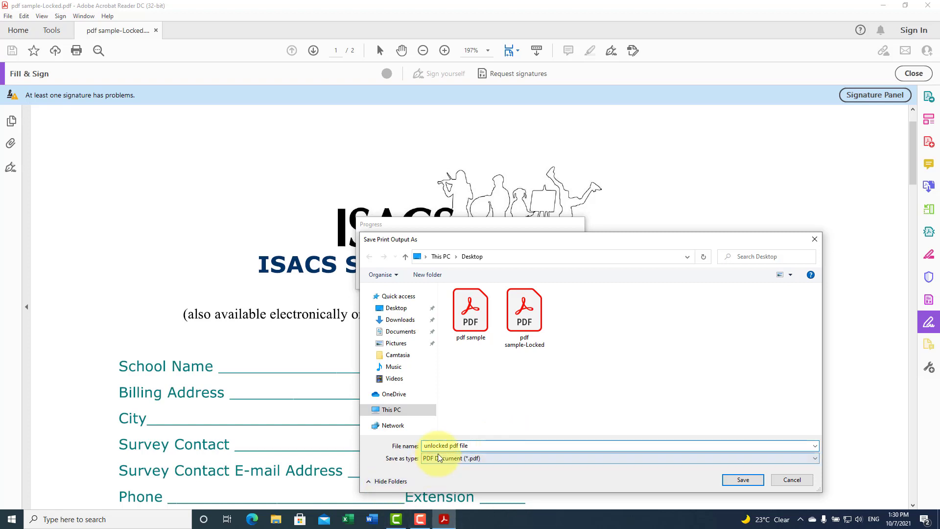
{"action": "left_click", "coordinate": [743, 481]}
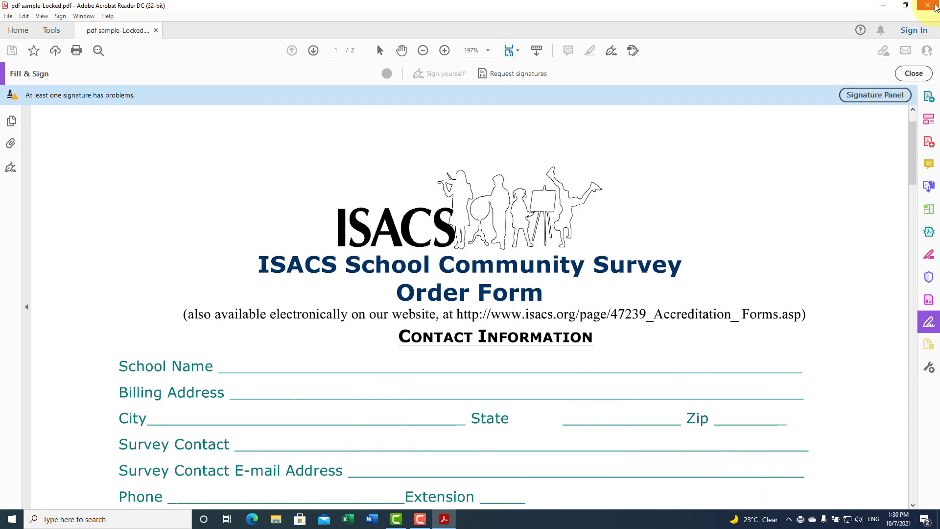
Reopen 'unlocked pdf file' and show the saved signature under Fill & Sign.
{"action": "left_click", "coordinate": [934, 6]}
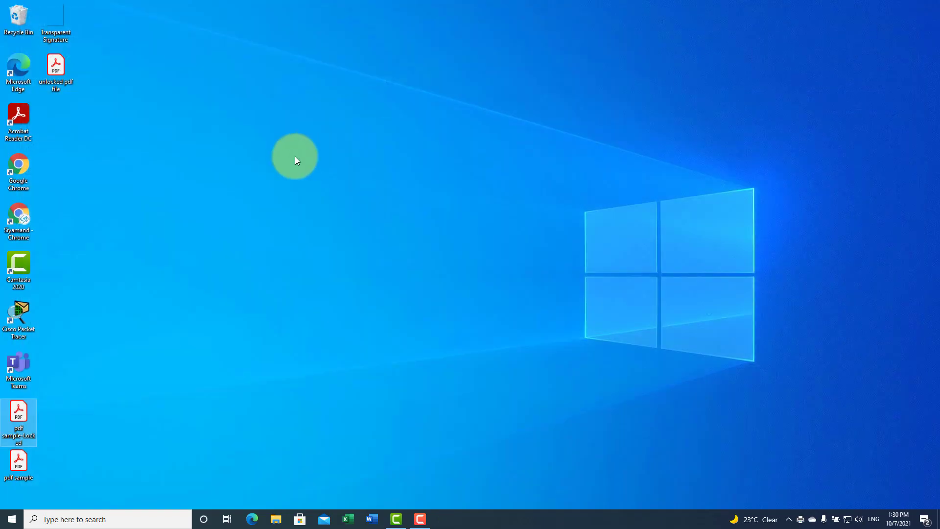
{"action": "double_click", "coordinate": [60, 69]}
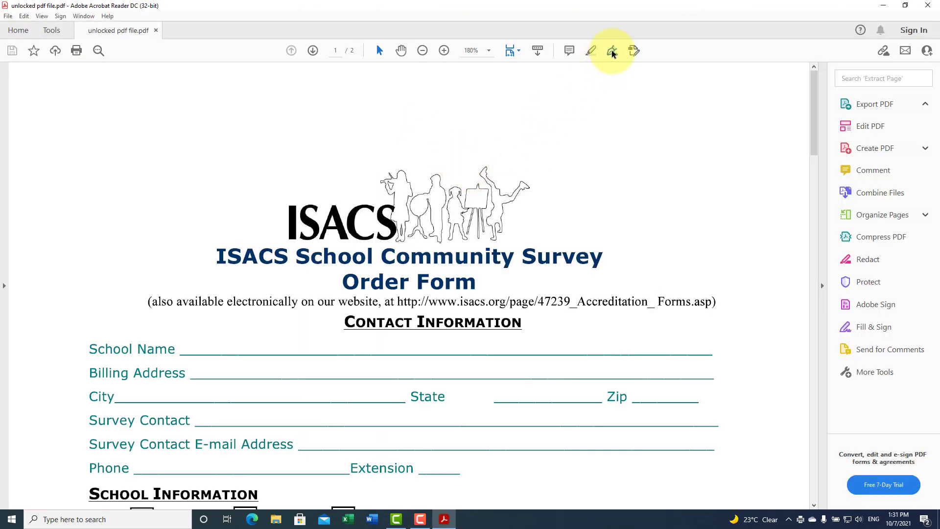
{"action": "left_click", "coordinate": [612, 51]}
{"action": "left_click", "coordinate": [504, 74]}
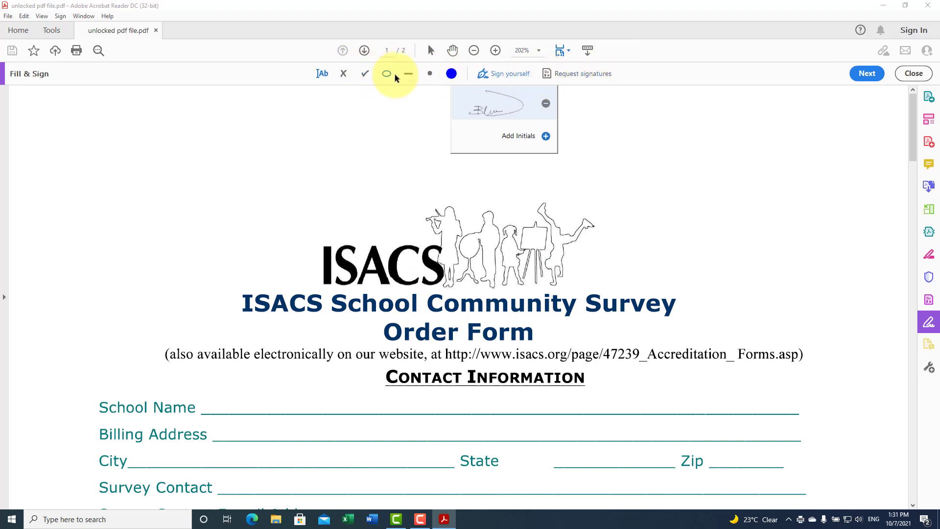
Place the saved signature beside the ISACS logo, enter 'any school name' as School Name, and start saving a copy.
{"action": "left_click", "coordinate": [504, 110]}
{"action": "left_click", "coordinate": [346, 226]}
{"action": "left_click", "coordinate": [321, 73]}
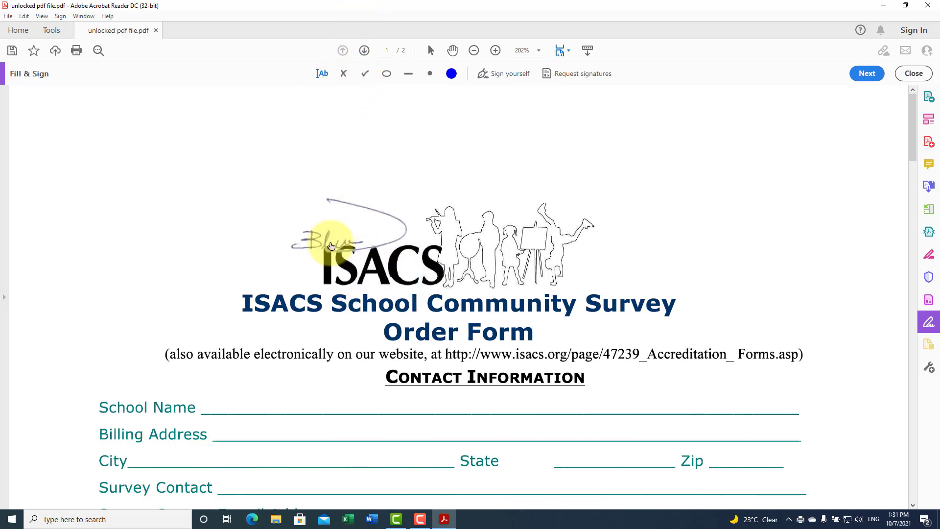
{"action": "left_click", "coordinate": [231, 414]}
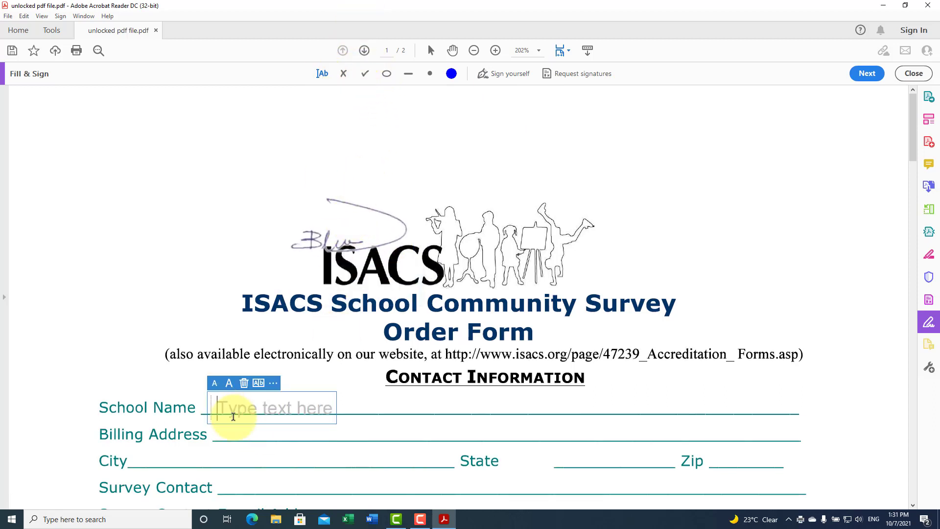
{"action": "type", "text": "any school name"}
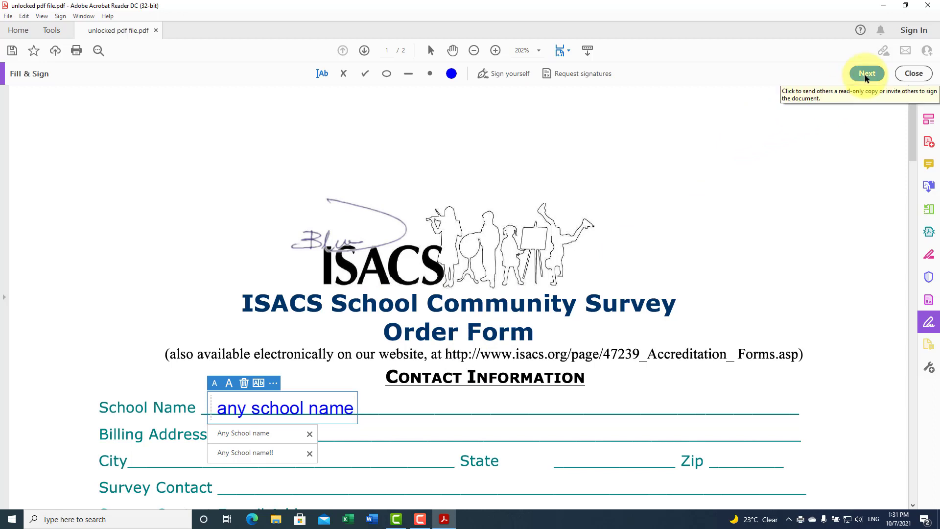
{"action": "left_click", "coordinate": [8, 51]}
{"action": "left_click", "coordinate": [568, 380]}
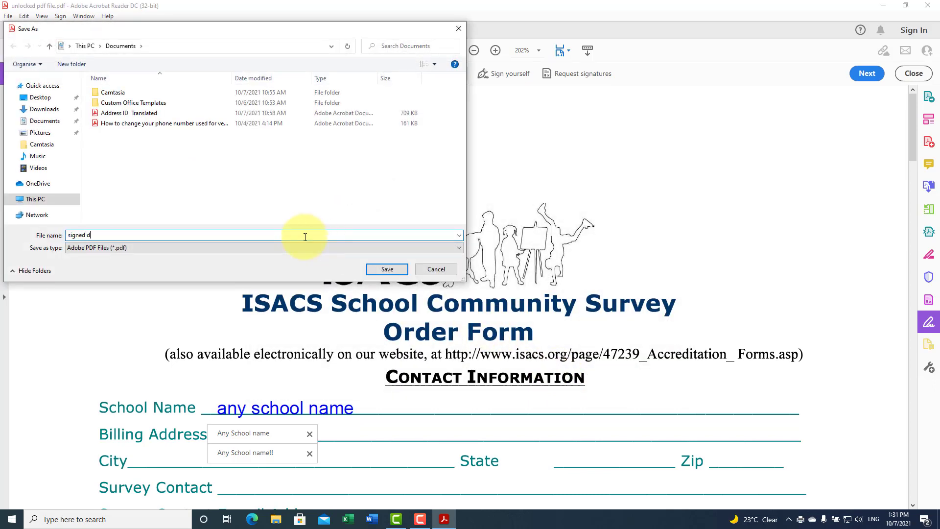
Save the filled, signed form as 'signed doc.pdf' in Documents.
{"action": "type", "text": "signed doc"}
{"action": "key", "text": "Return"}
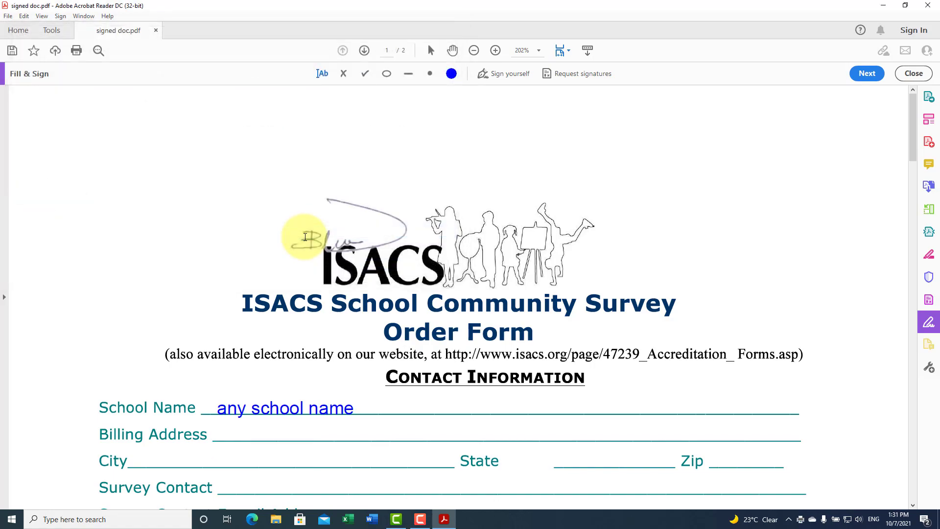